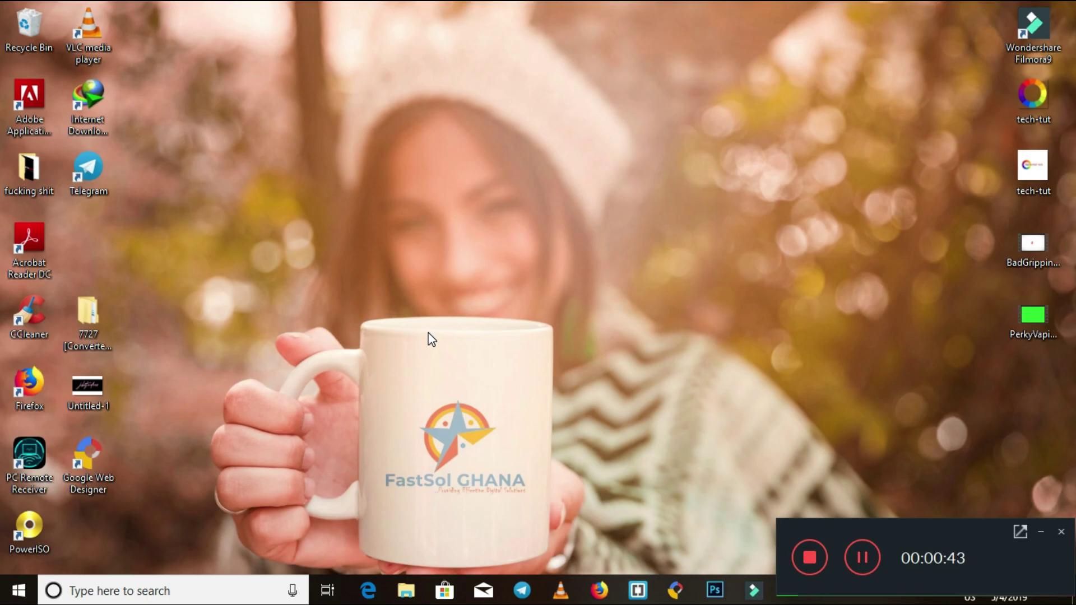
# Launch the Udeler-Setup-1.7.0-windows-x64 installer from the DESKTOP folder window.
pyautogui.click(404, 598)
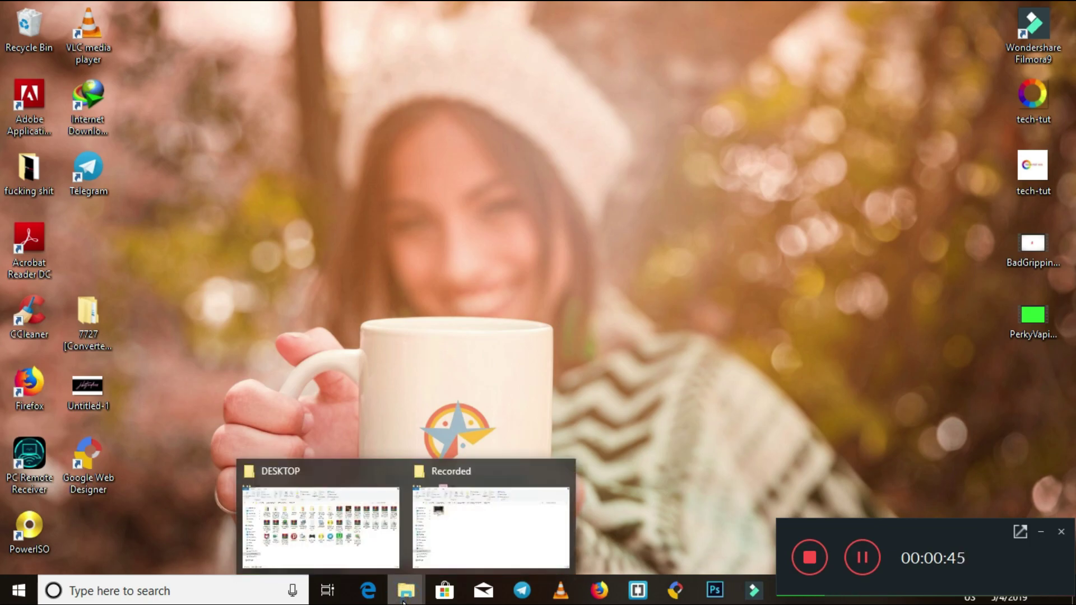
pyautogui.click(378, 530)
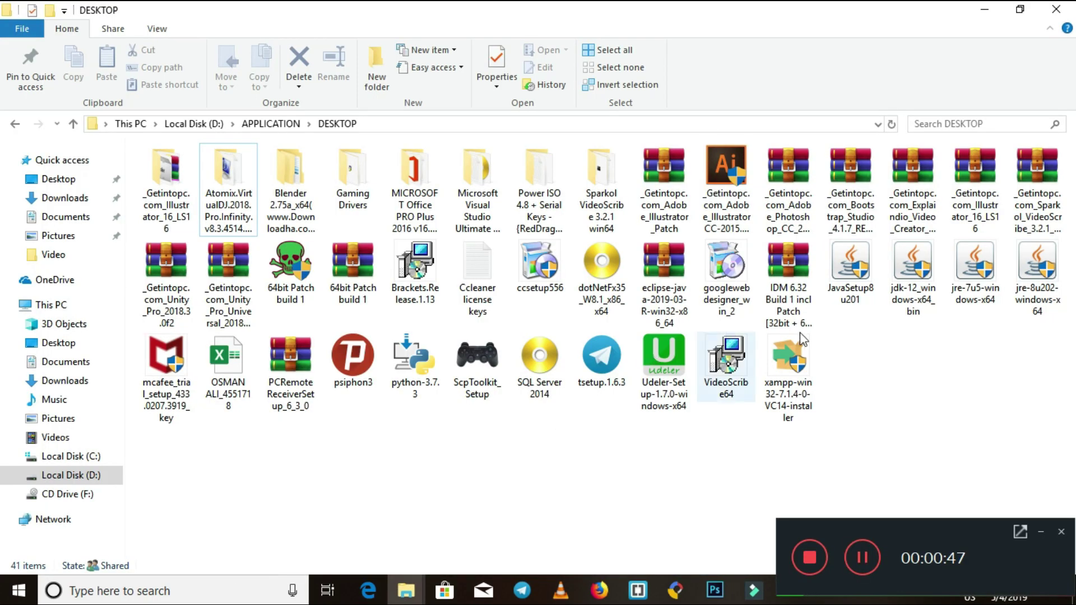
pyautogui.click(665, 349)
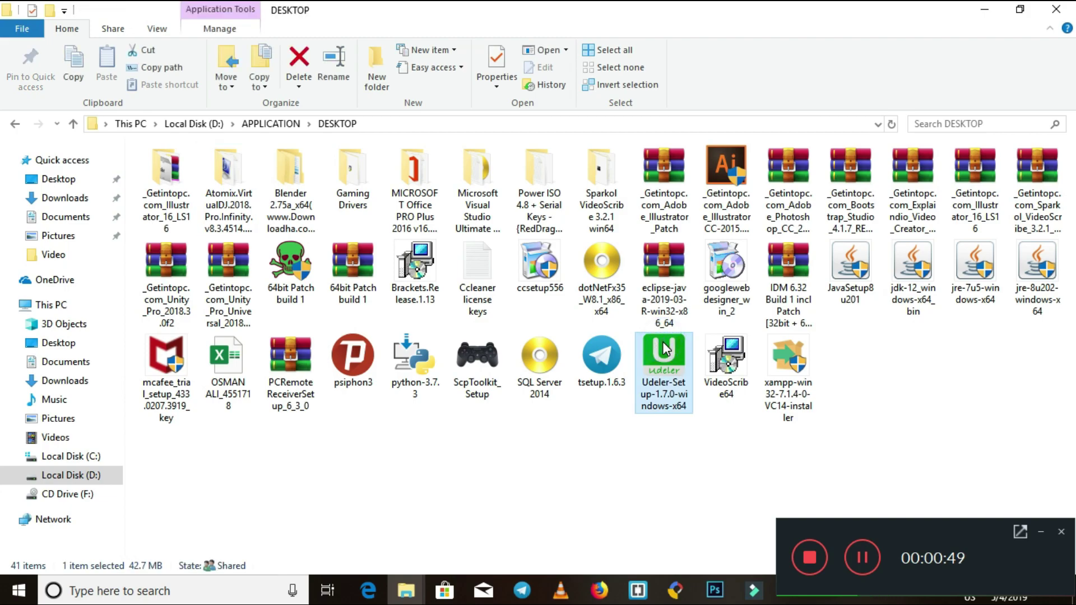
pyautogui.rightClick(664, 350)
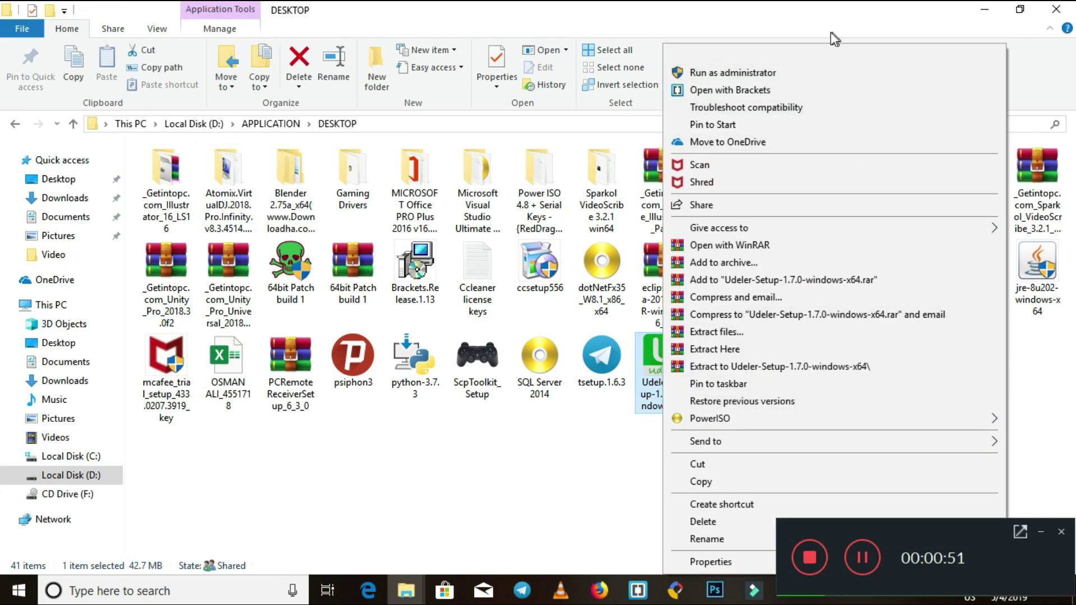
pyautogui.click(860, 556)
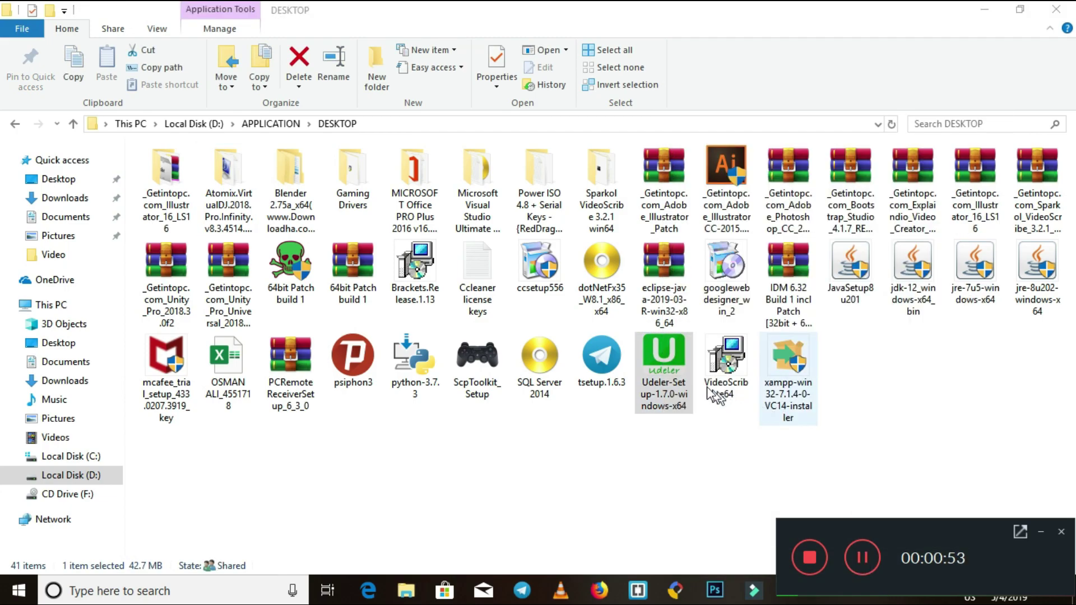
pyautogui.rightClick(677, 368)
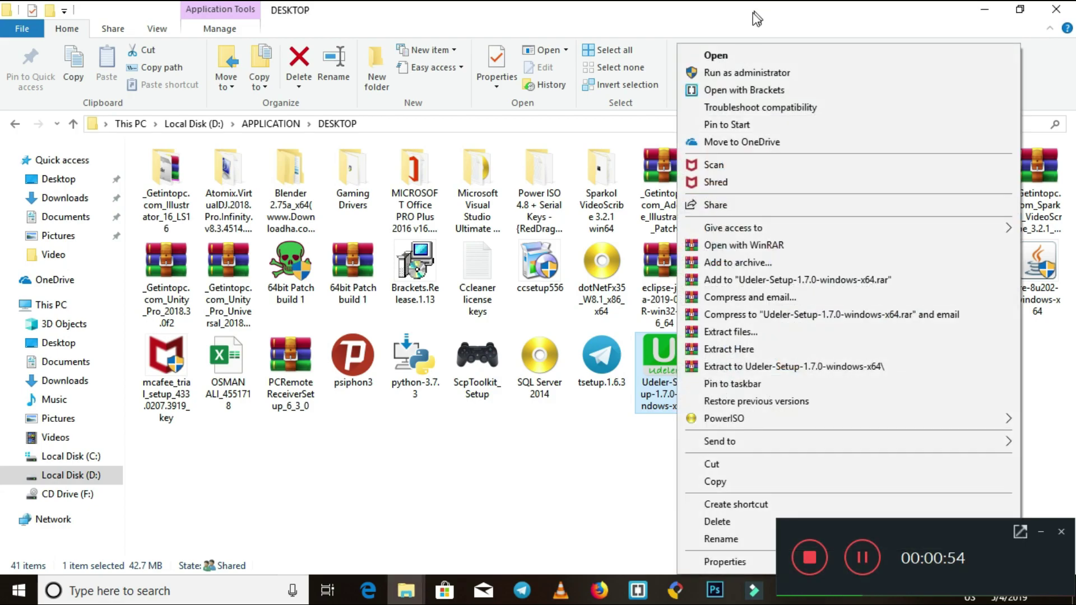
pyautogui.click(741, 61)
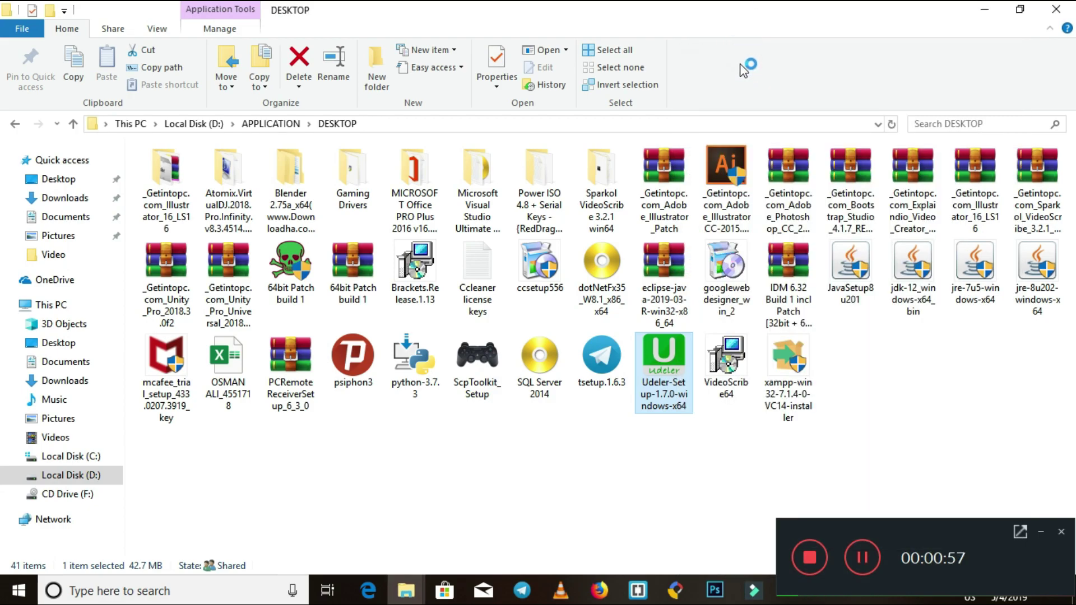
# Minimize the DESKTOP folder and let the Udeler installer run to completion.
pyautogui.click(988, 9)
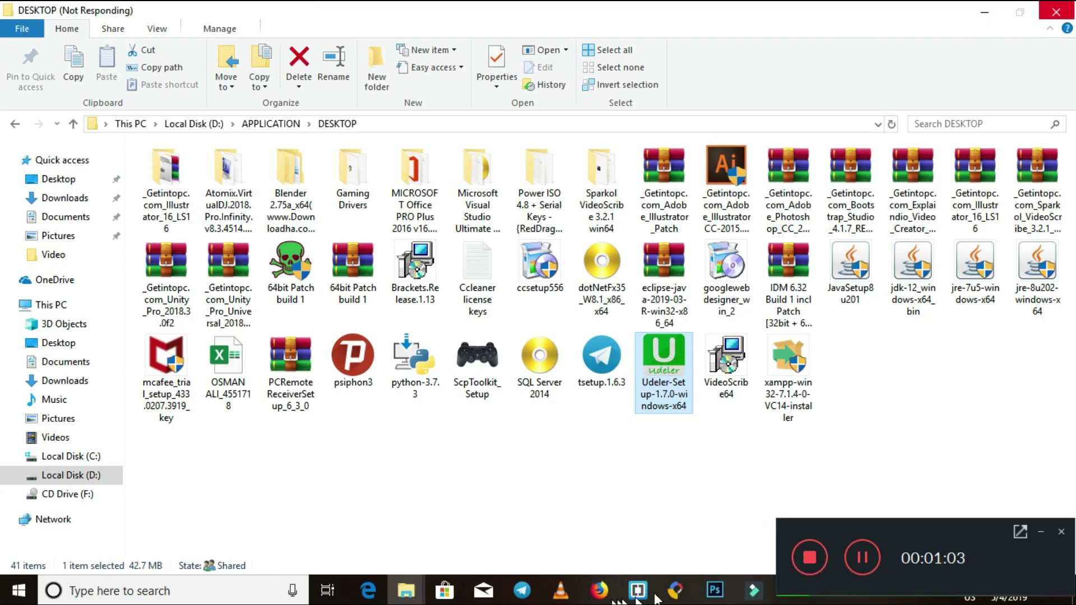
pyautogui.click(600, 592)
pyautogui.click(600, 591)
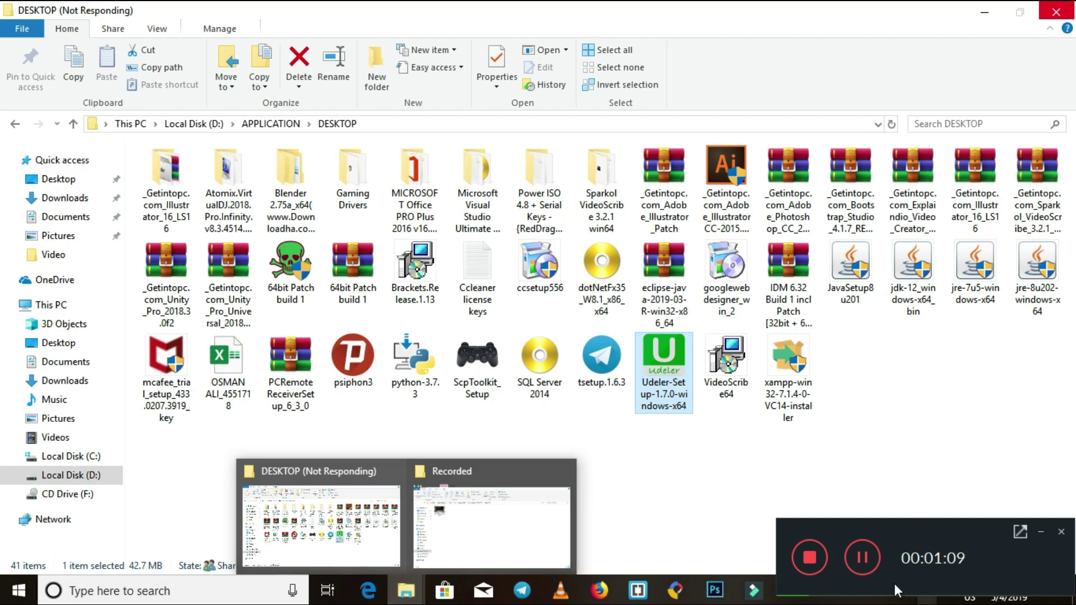
pyautogui.click(864, 558)
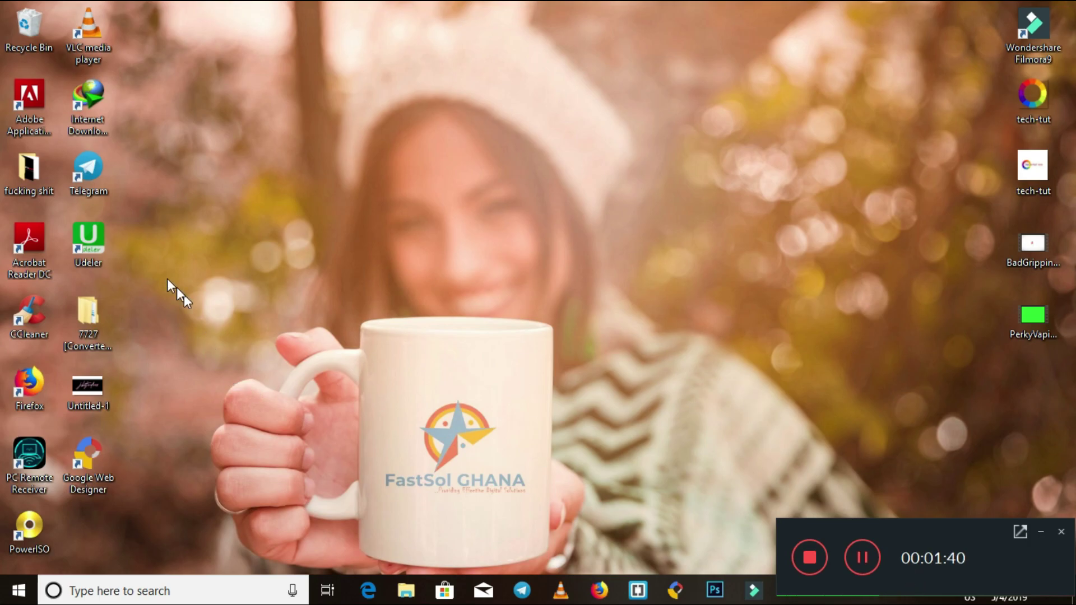
# Launch Udeler from its desktop shortcut and choose Login Using Credentials.
pyautogui.doubleClick(95, 245)
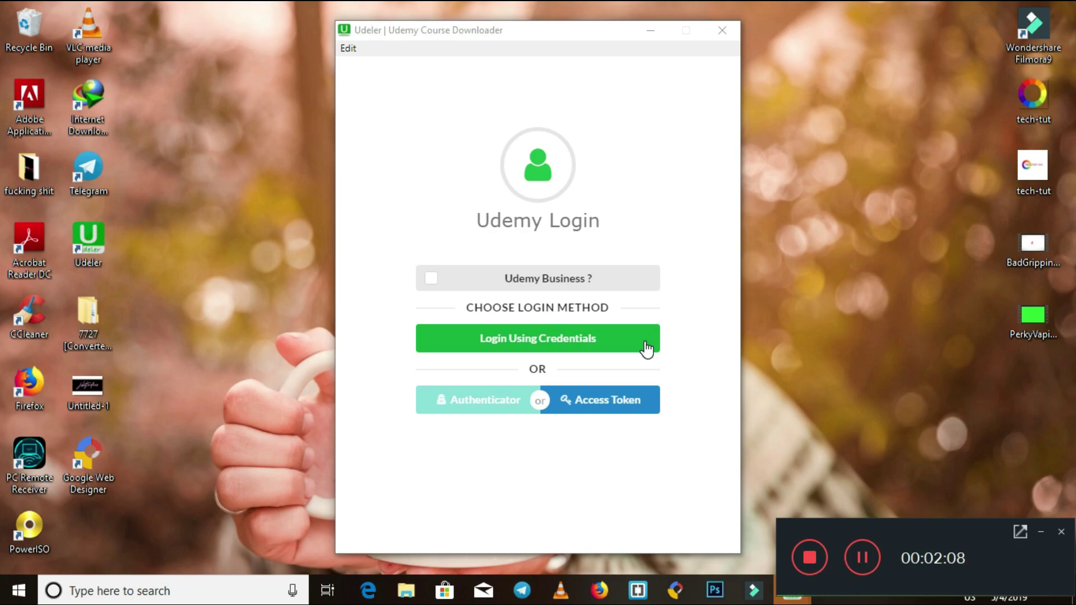
pyautogui.click(645, 342)
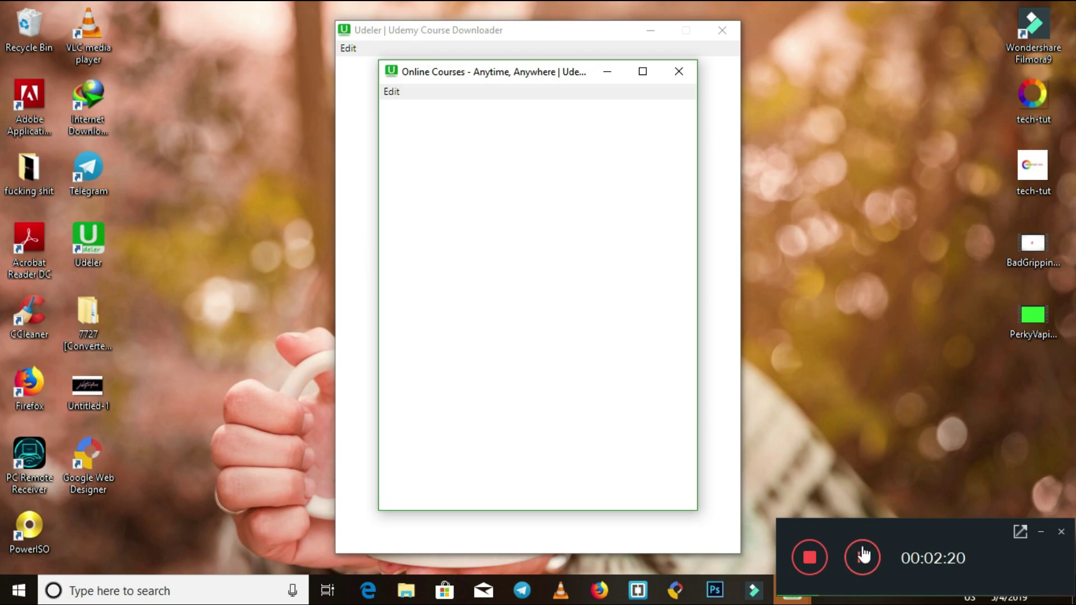
# Enter the account e-mail and password in the Udemy sign-in form and log in.
pyautogui.click(524, 265)
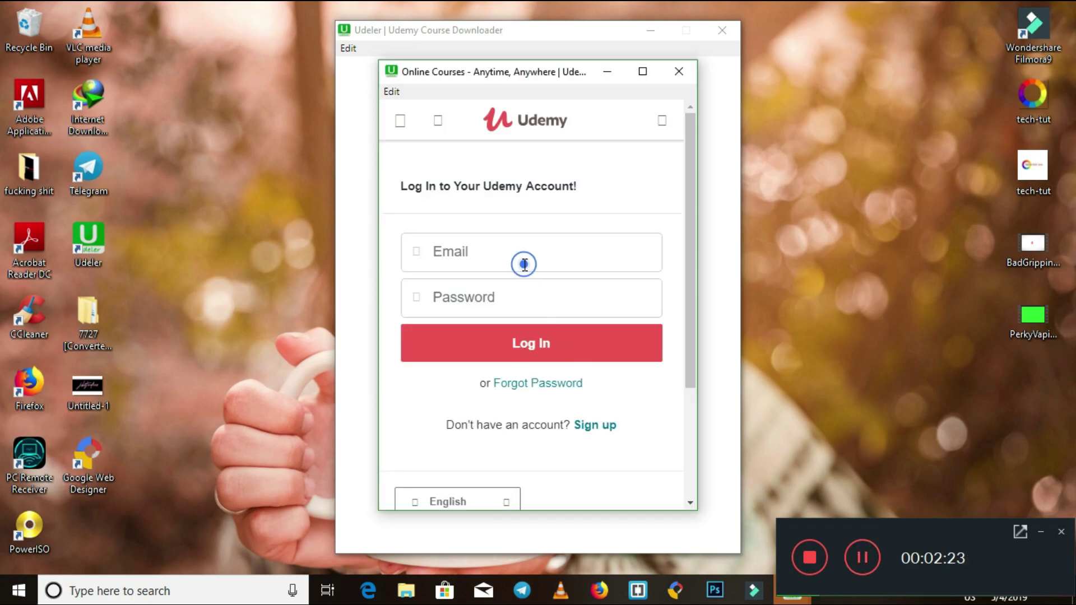
pyautogui.write('BZY')
pyautogui.press('BackSpace')
pyautogui.press('BackSpace')
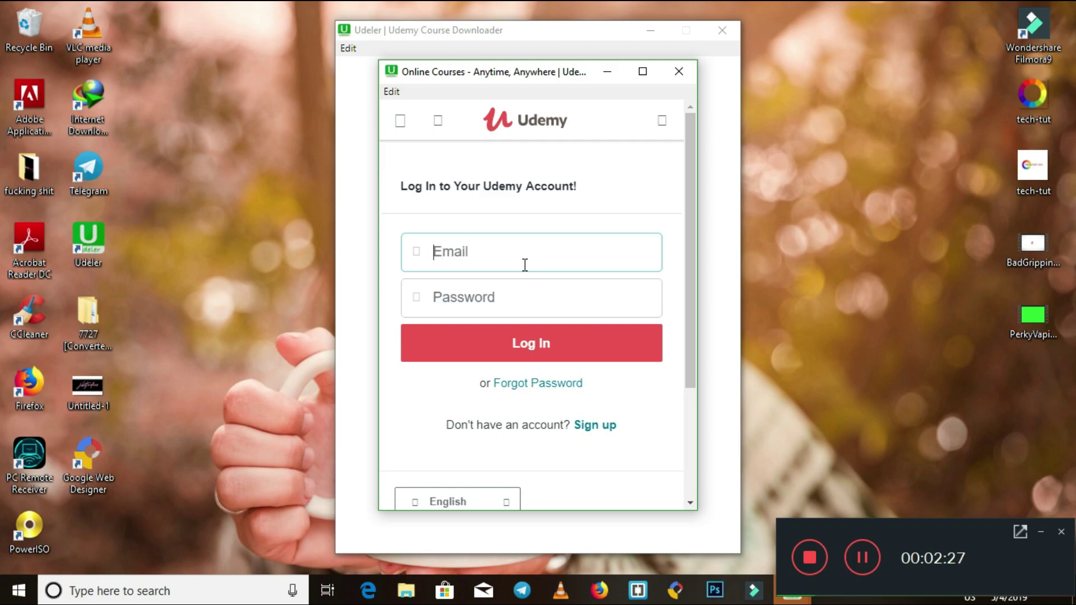
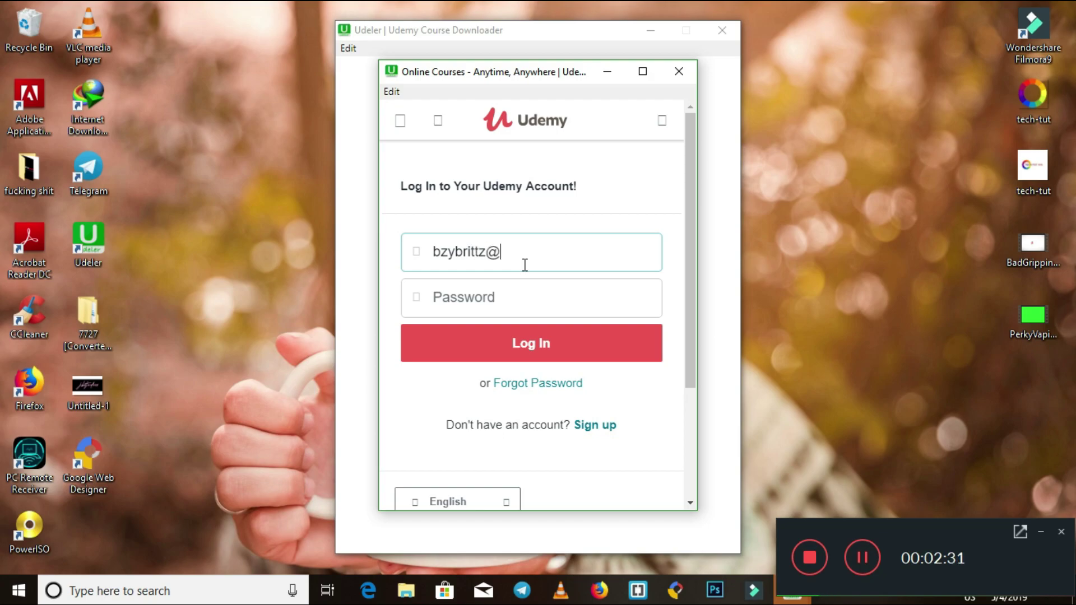
pyautogui.press('Tab')
pyautogui.write('•••••••')
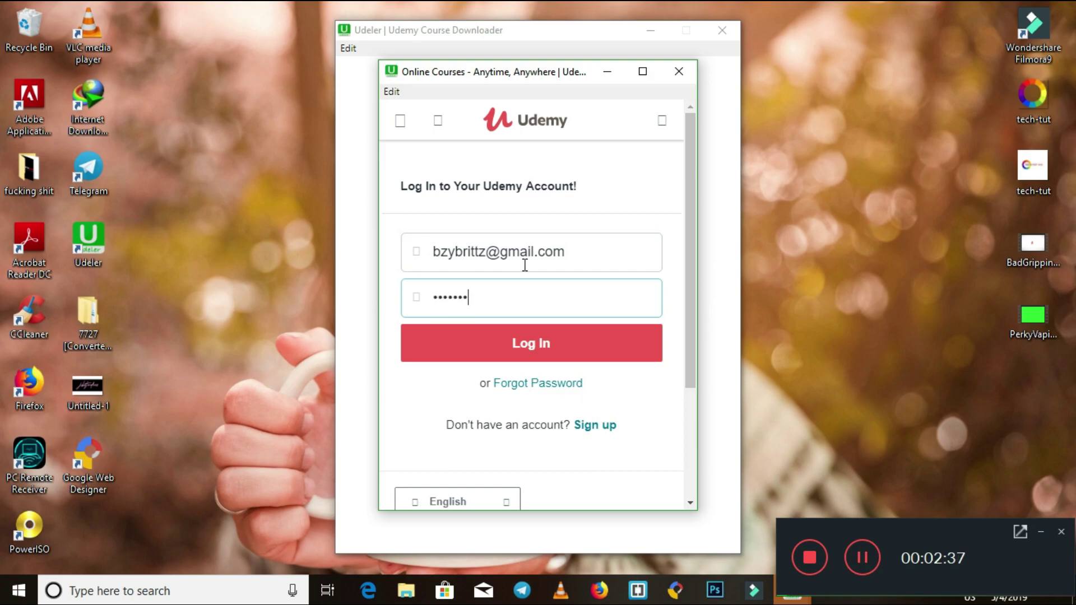
pyautogui.write('•')
pyautogui.click(516, 344)
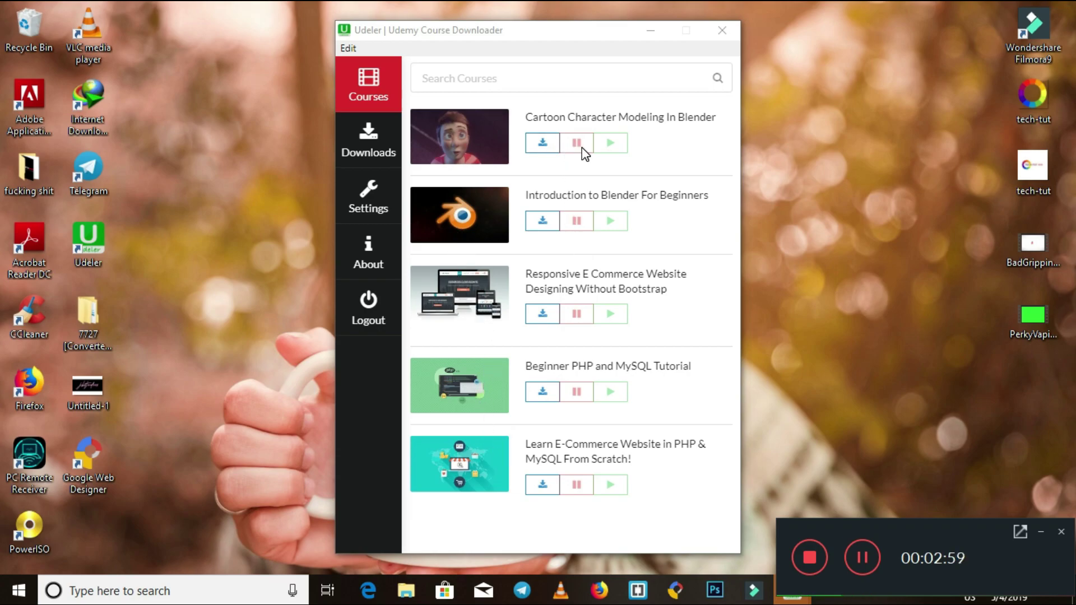
# Download Cartoon Character Modeling In Blender from the Courses list, reaching 6 of 18 items at 720p.
pyautogui.click(553, 142)
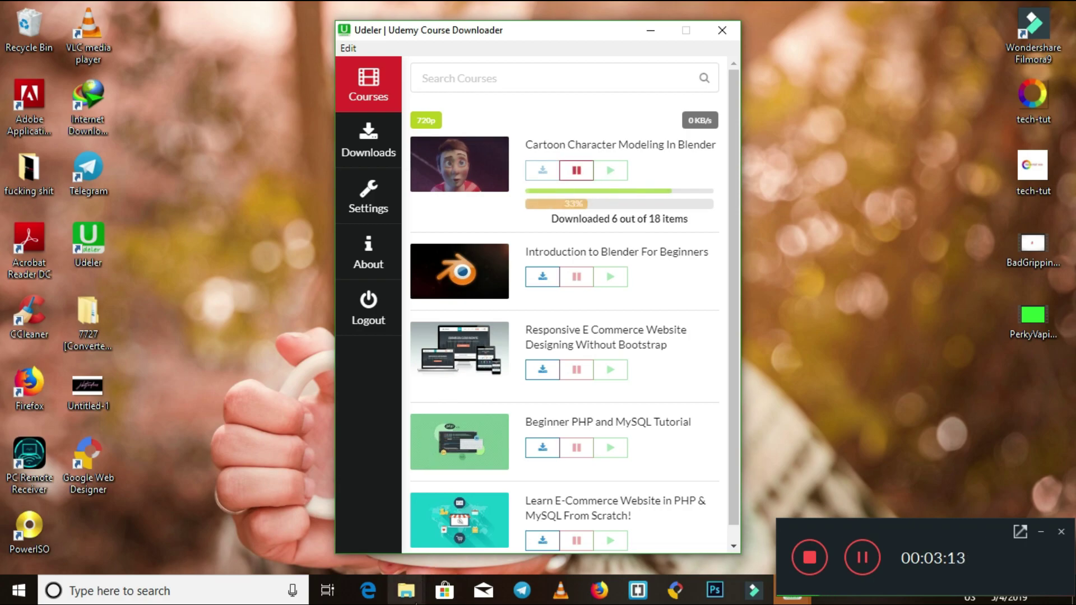
pyautogui.moveTo(405, 590)
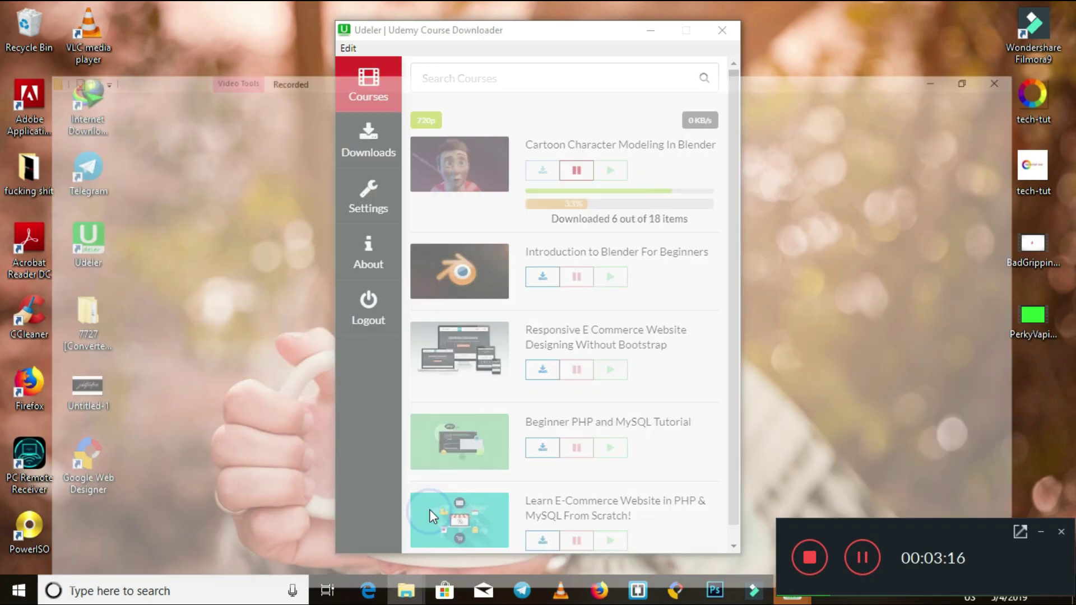
# Check Downloads > Cartoon Character Modeling In Blender > 1. Modeling and Rigging for the six downloaded videos.
pyautogui.click(430, 510)
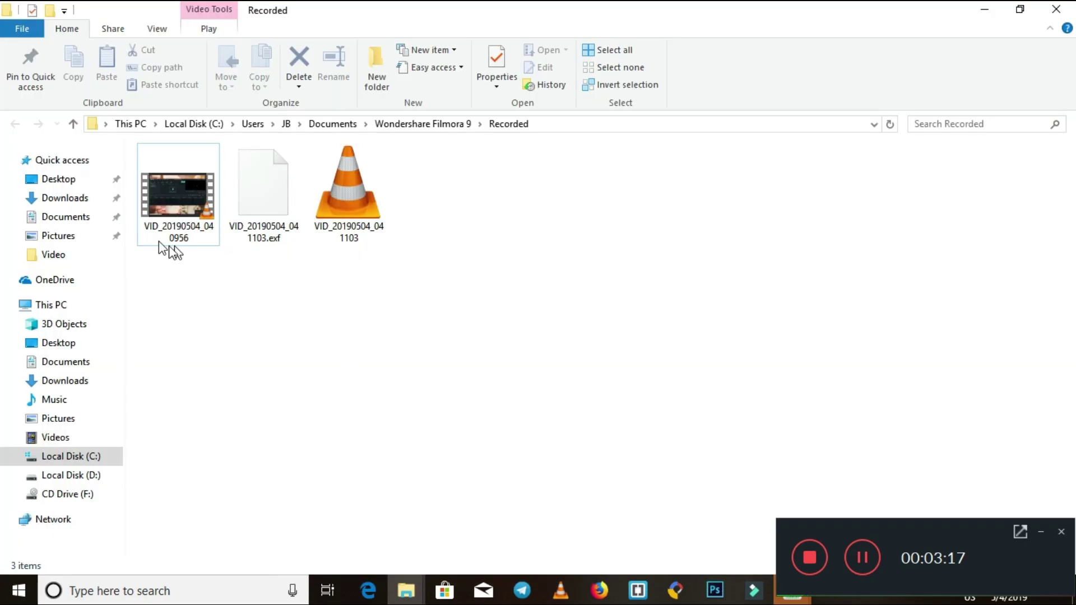
pyautogui.click(72, 199)
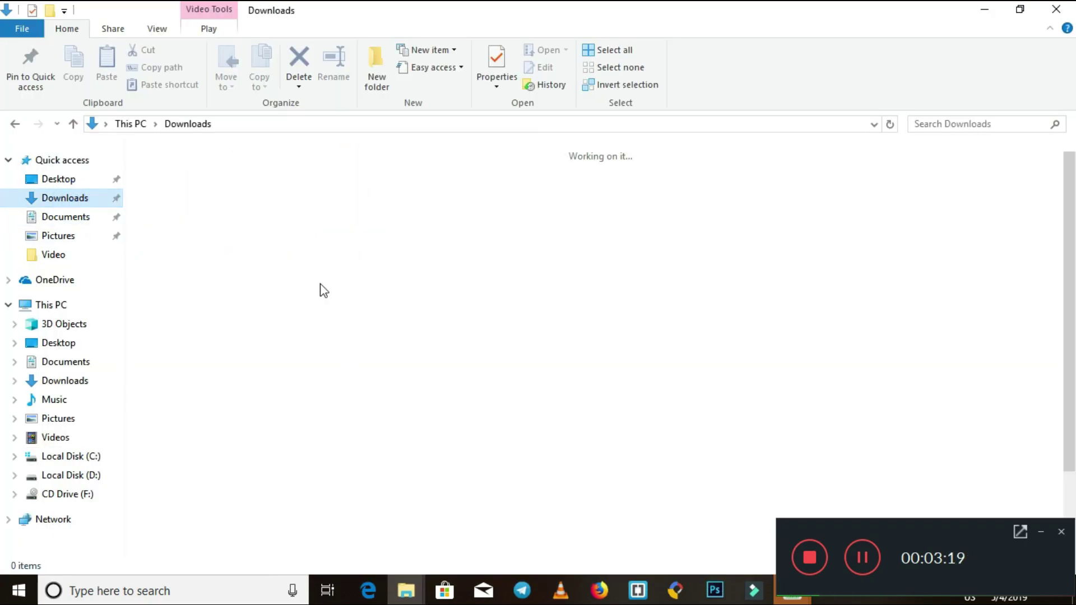
pyautogui.doubleClick(193, 216)
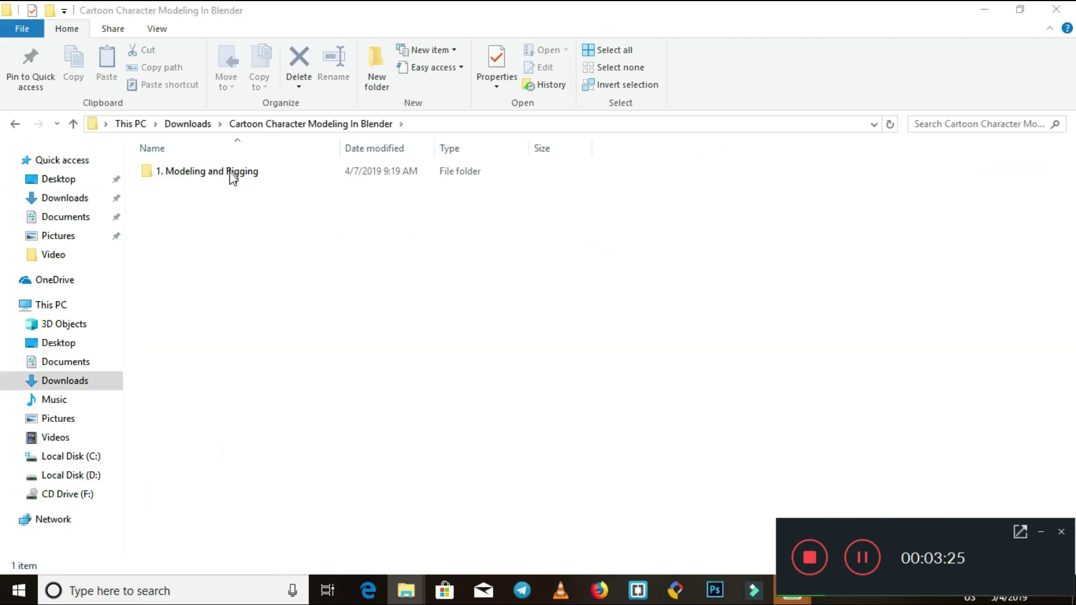
pyautogui.doubleClick(233, 175)
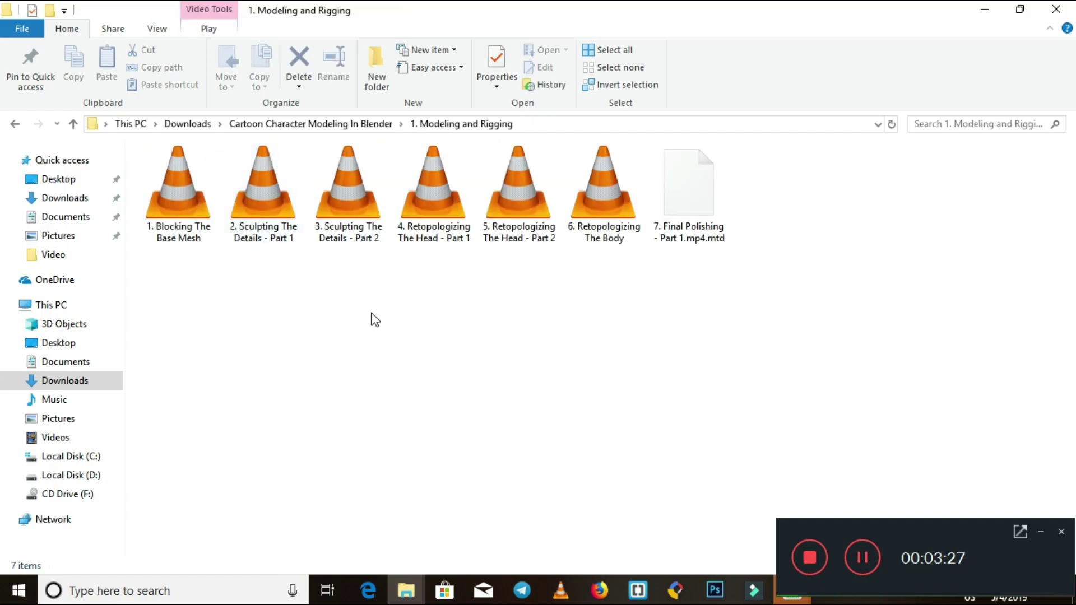
pyautogui.click(74, 124)
pyautogui.click(74, 124)
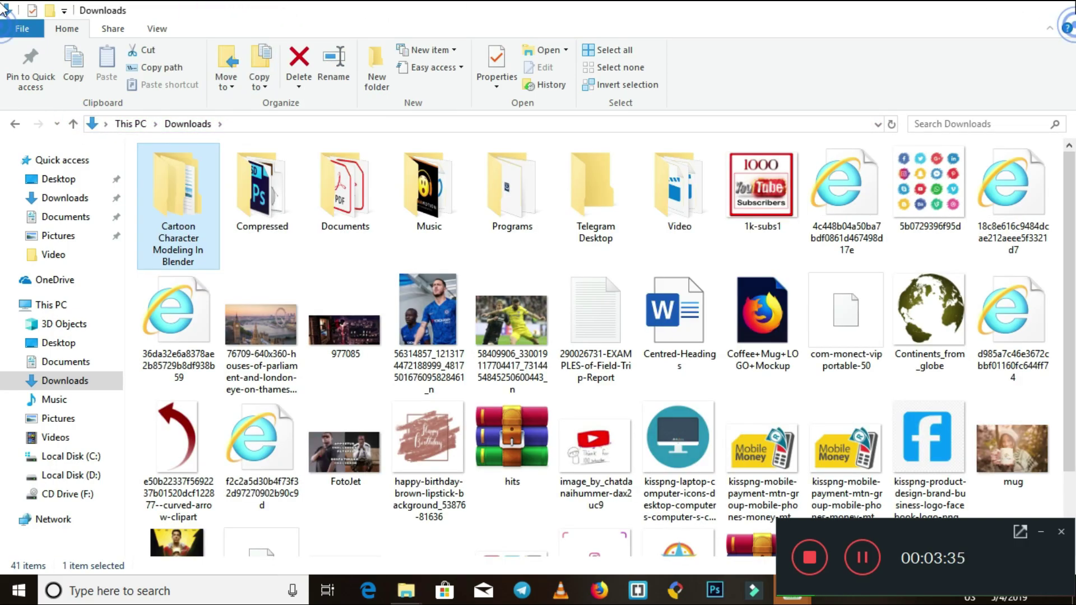
pyautogui.press('Return')
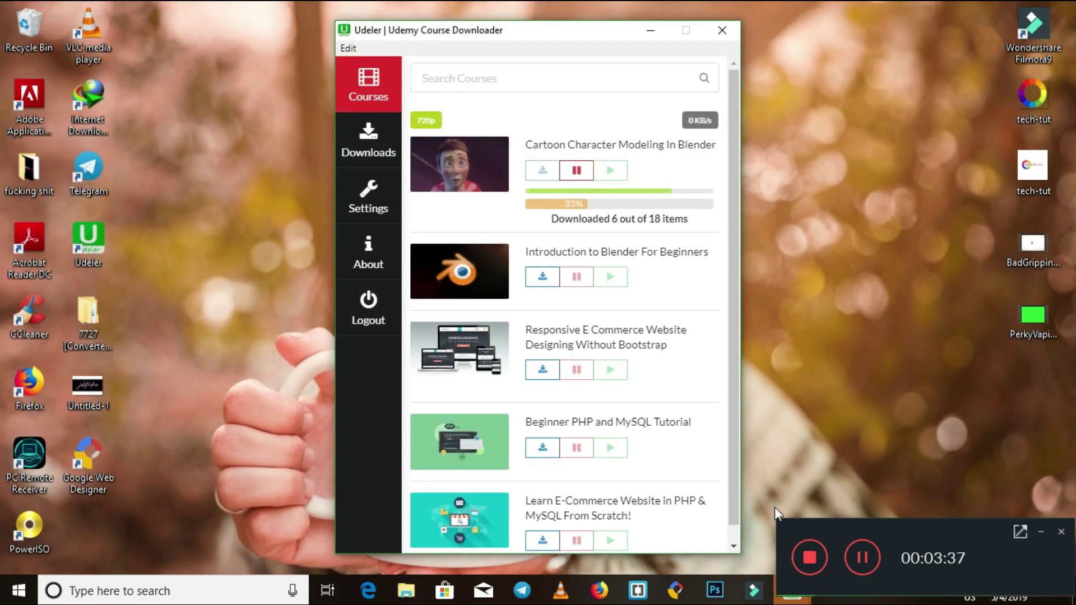
# Scroll Udeler's Courses page to watch the Cartoon Character Modeling In Blender download status.
pyautogui.scroll(-1, 734, 272)
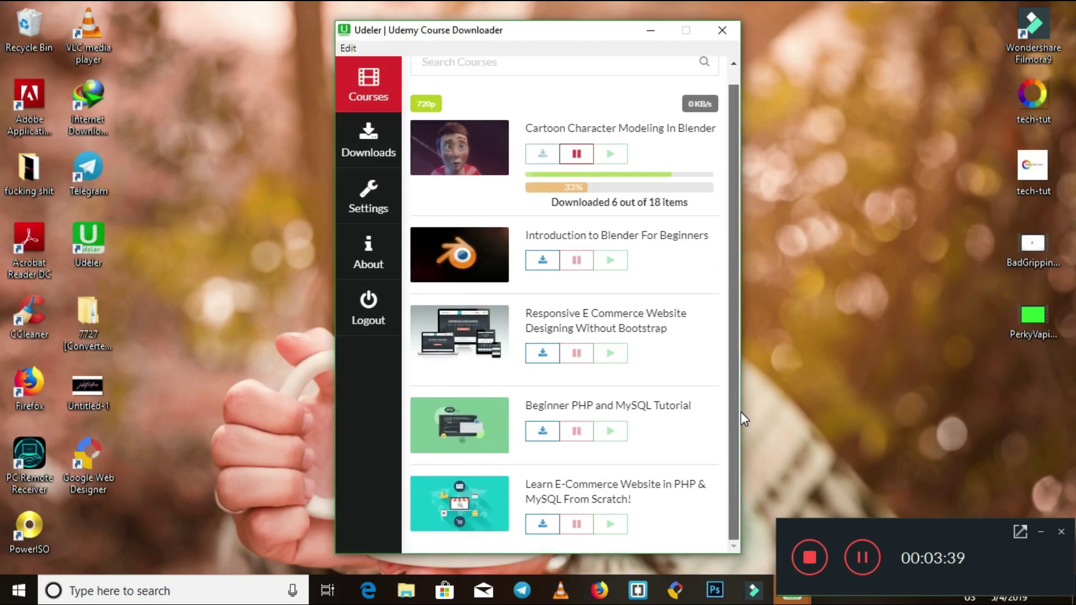